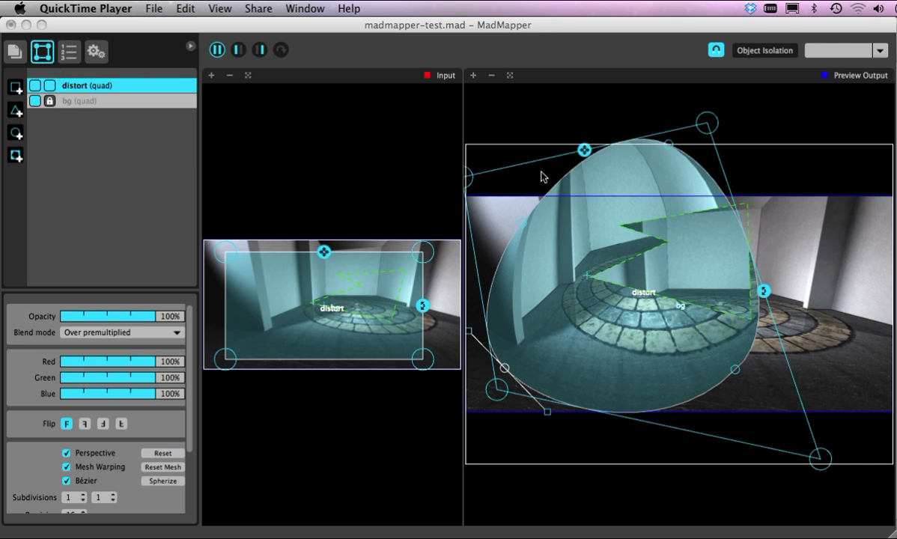
Reset the distort quad's perspective warp, then drag its corner inward into a rounded bulge.
click(161, 453)
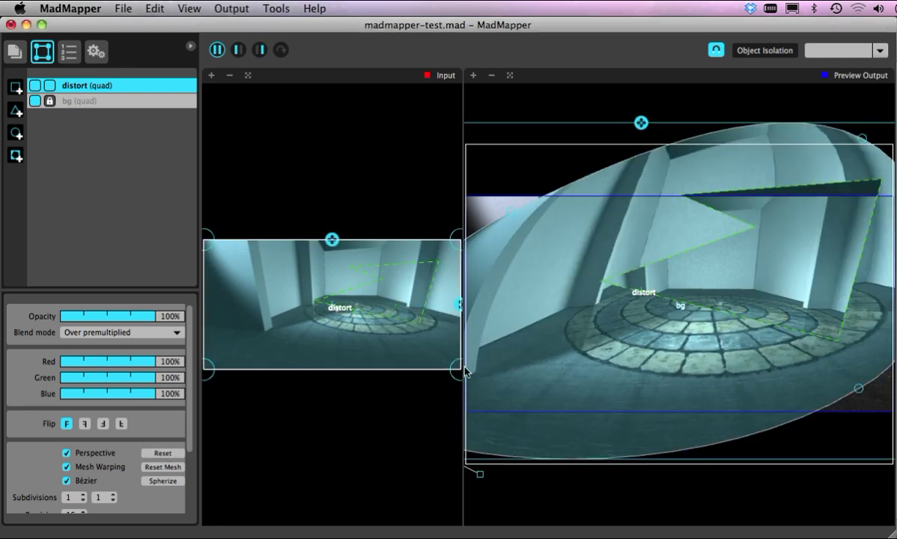
scroll(565, 288, up, 4)
scroll(581, 288, up, 3)
drag(519, 399, 599, 239)
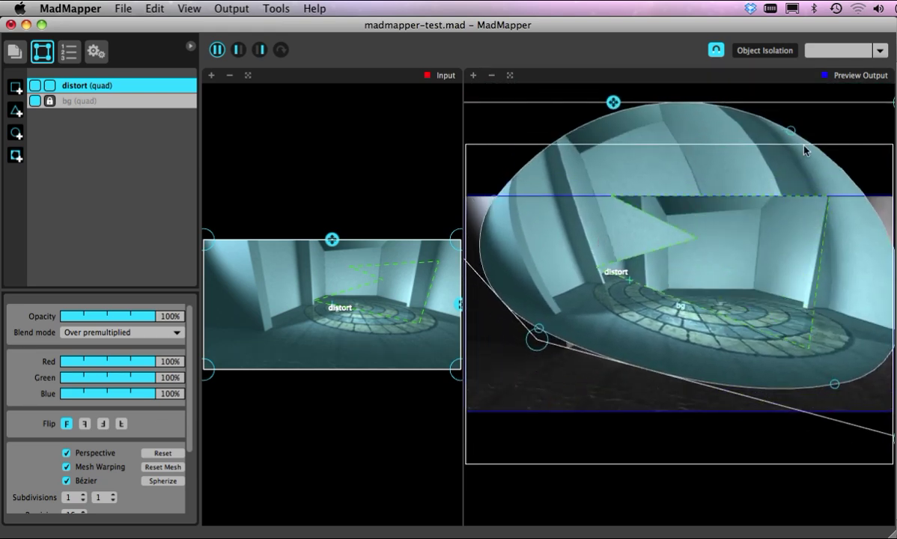
drag(889, 437, 719, 399)
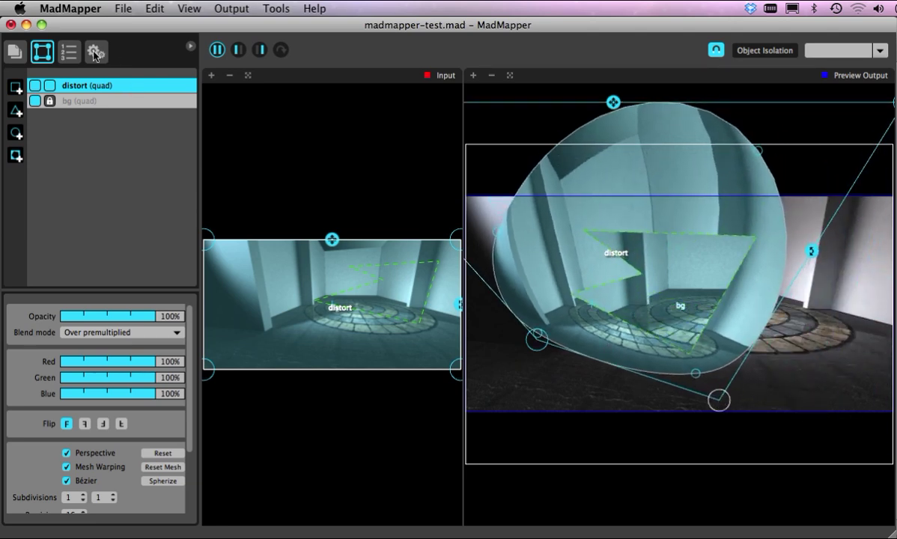
Add Preset 1 from the current warped distort-and-bg layout and start renaming it.
click(70, 52)
click(190, 74)
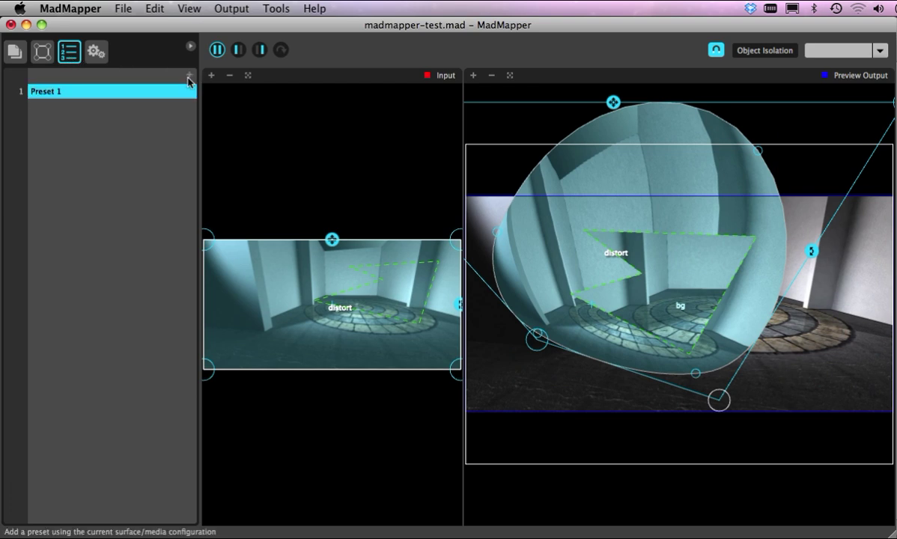
double_click(51, 93)
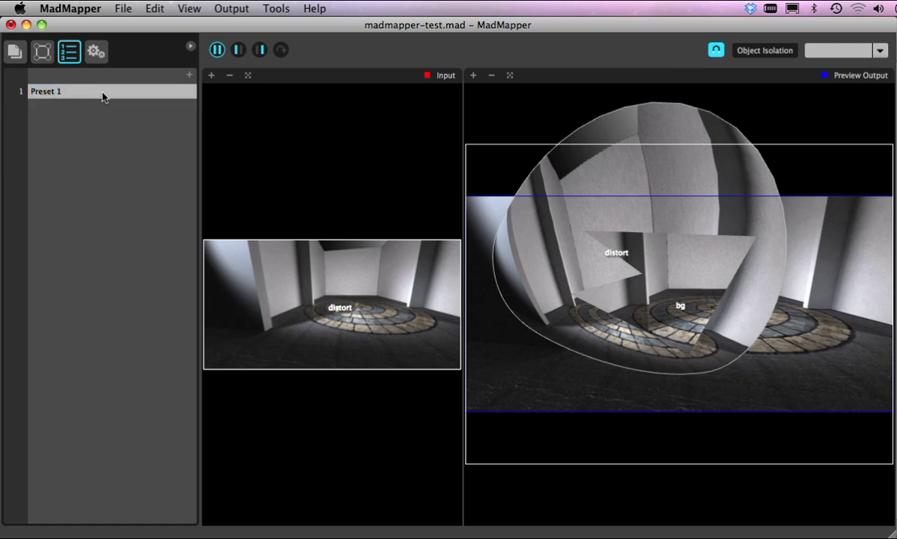
Add circle Surface 5 and stretch it into a tilted ellipse across the output's right side.
click(42, 51)
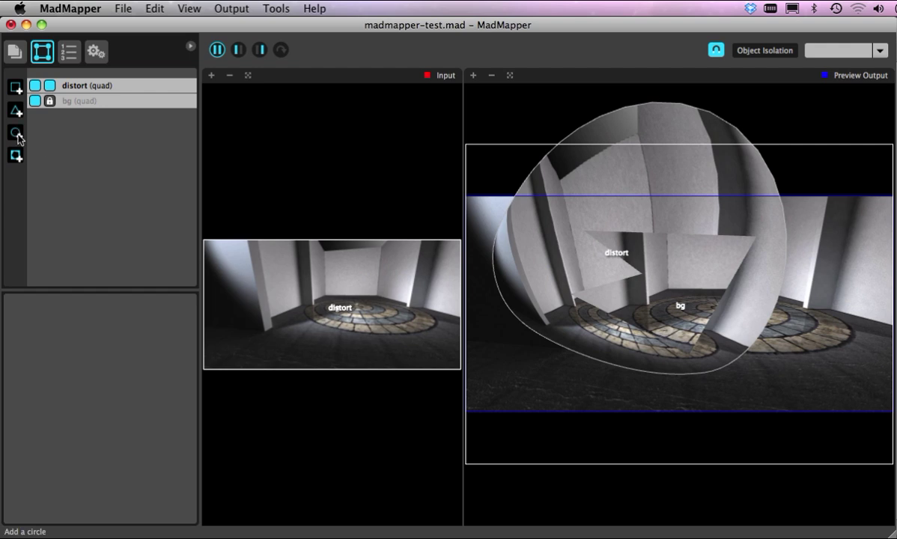
click(17, 134)
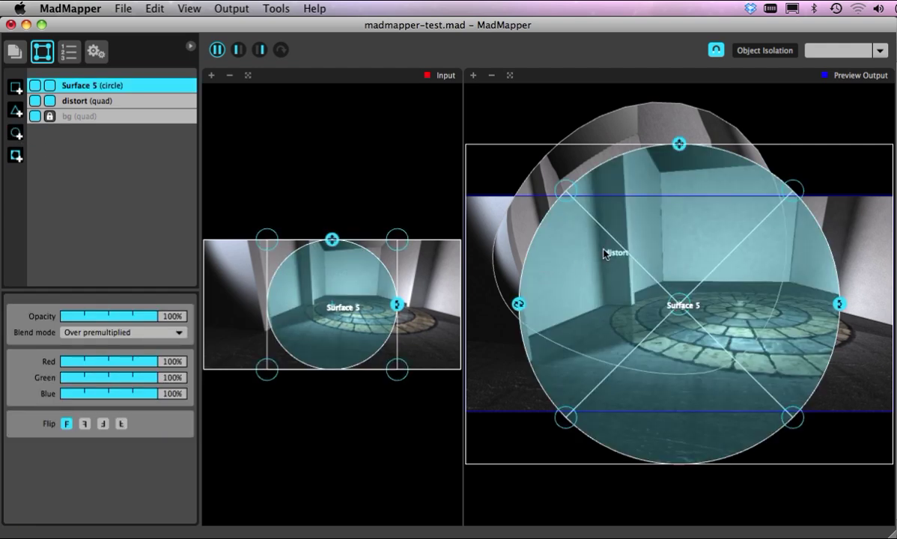
mouse_move(568, 191)
mouse_down()
mouse_move(710, 320)
mouse_move(774, 273)
mouse_up()
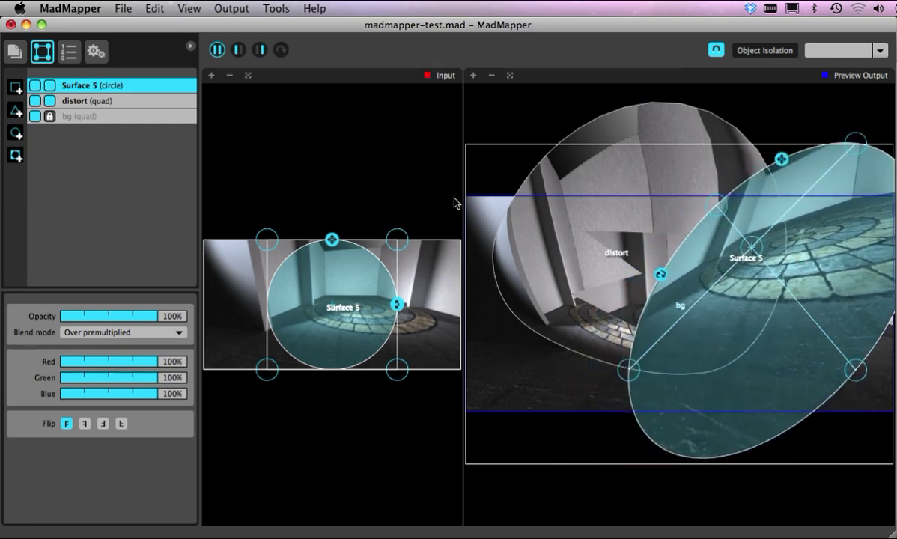
Save the layout including the Surface 5 ellipse as a new Preset 2.
click(68, 51)
click(189, 75)
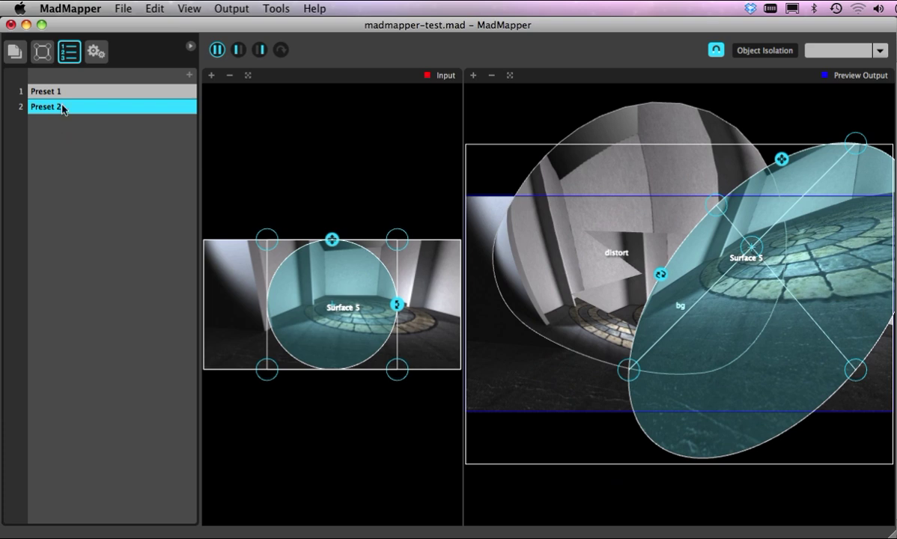
click(16, 52)
Add triangle Surface 6, shift it left, and pull its three vertices into a tall triangle.
click(42, 52)
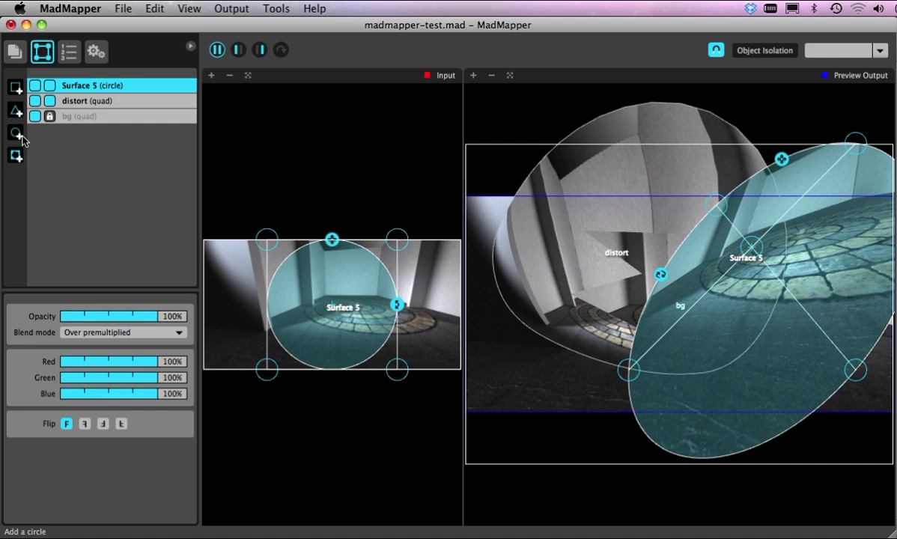
click(16, 111)
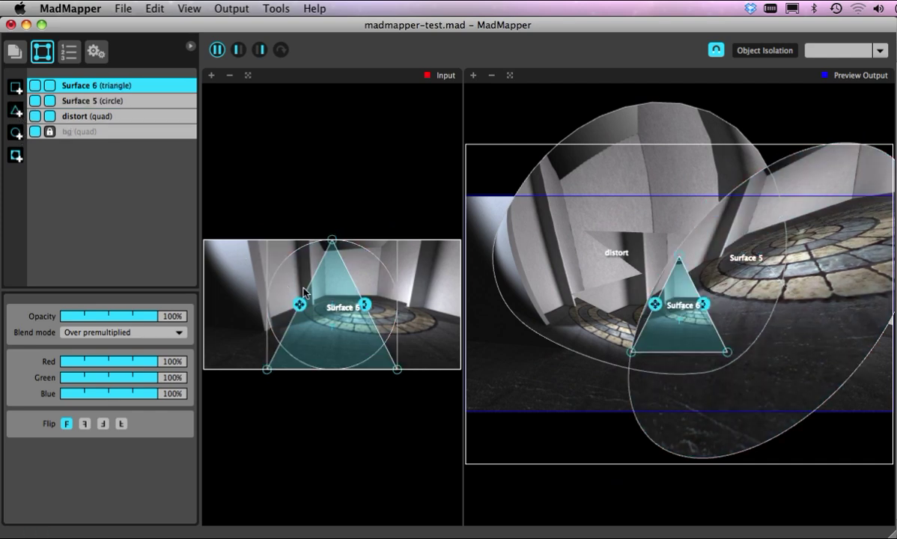
drag(659, 305, 543, 334)
drag(567, 288, 590, 174)
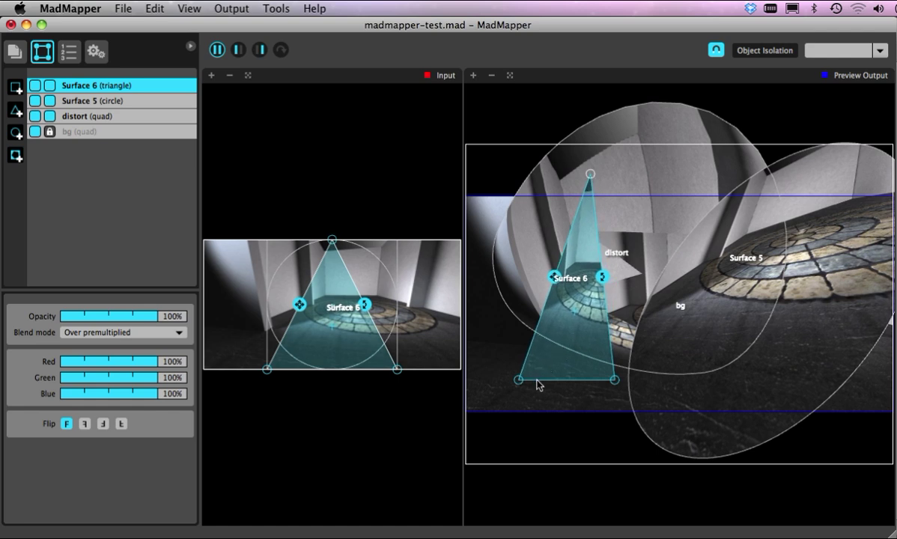
drag(519, 380, 480, 411)
mouse_move(614, 380)
mouse_down()
mouse_move(666, 427)
mouse_move(673, 420)
mouse_up()
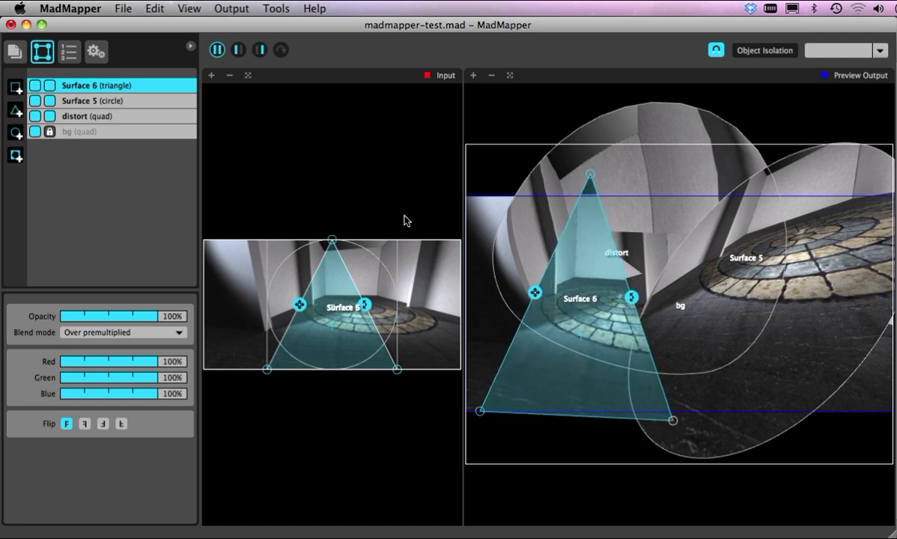
Add Preset 3 holding the triangle layout, then save the project file.
click(72, 54)
click(189, 75)
click(123, 9)
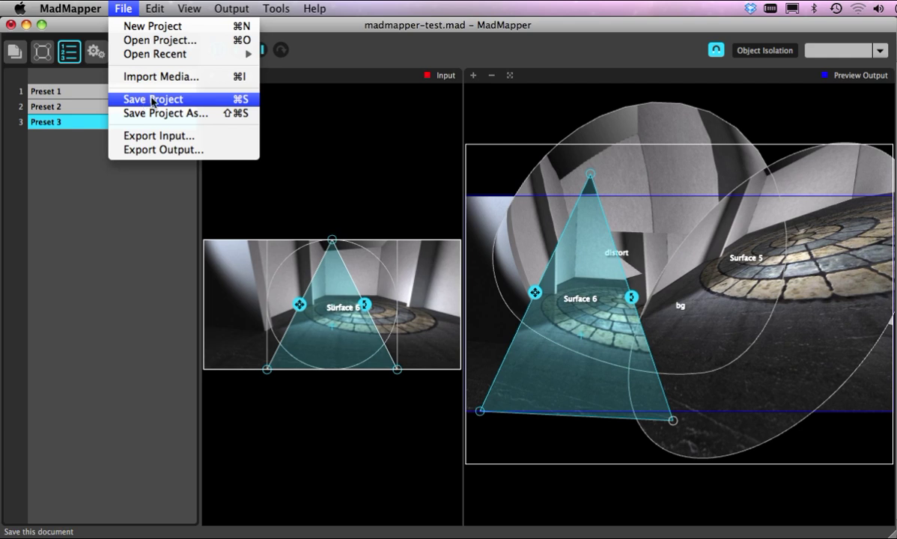
click(143, 102)
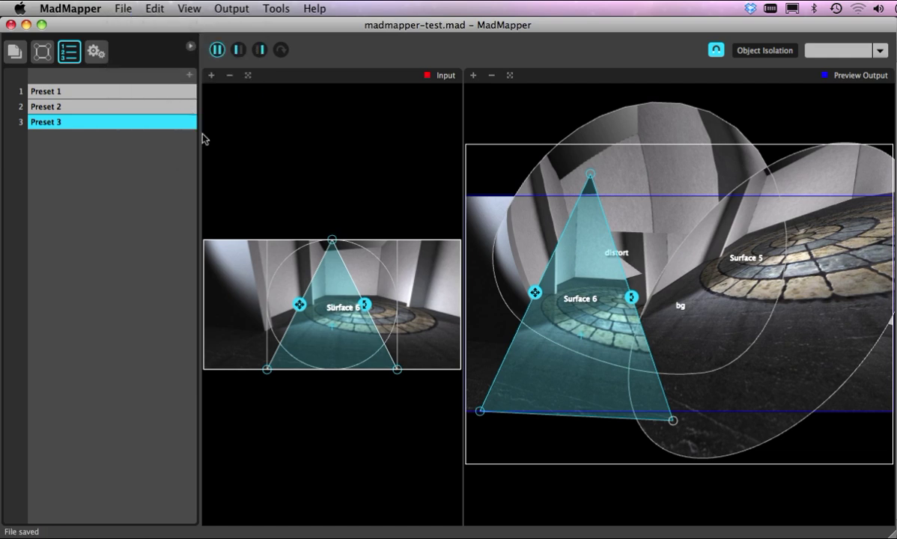
click(14, 51)
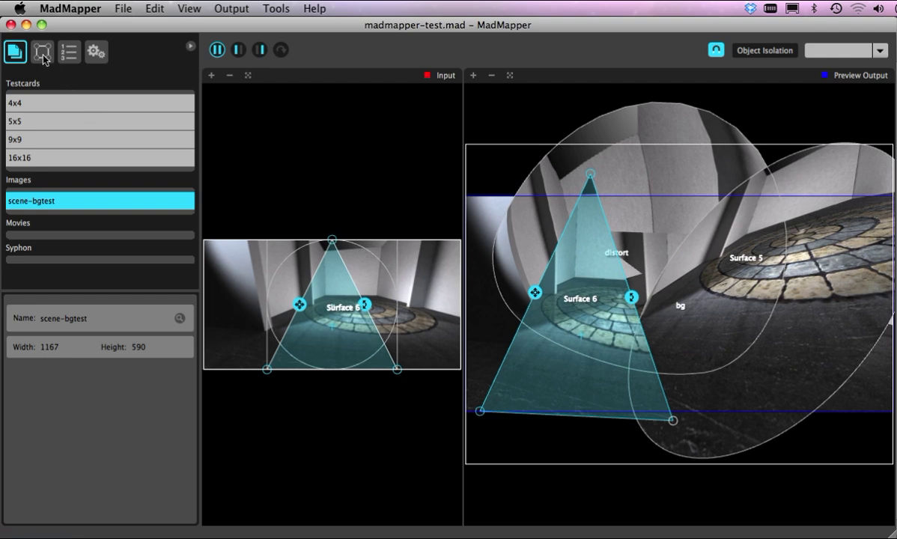
Recall Presets 1, 2 and 3 in turn, cycling through the layouts twice.
click(42, 51)
click(68, 51)
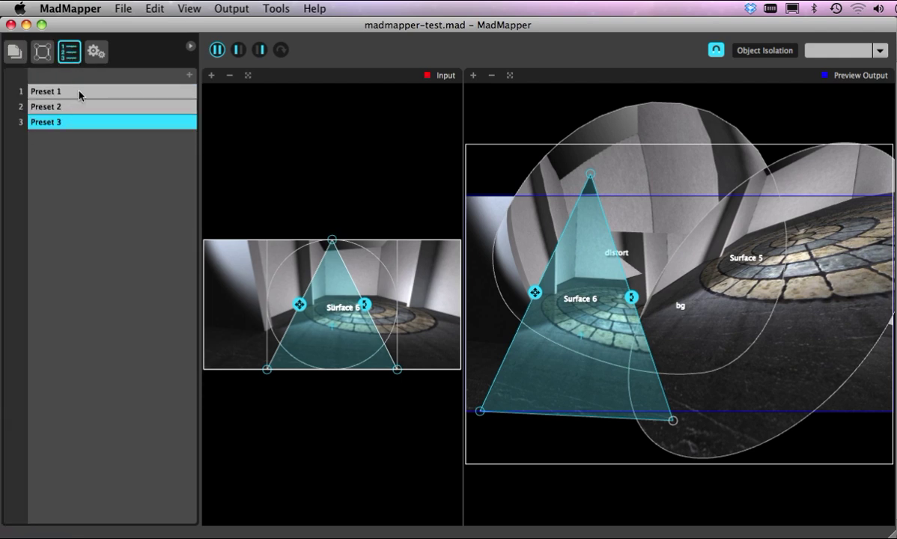
click(77, 93)
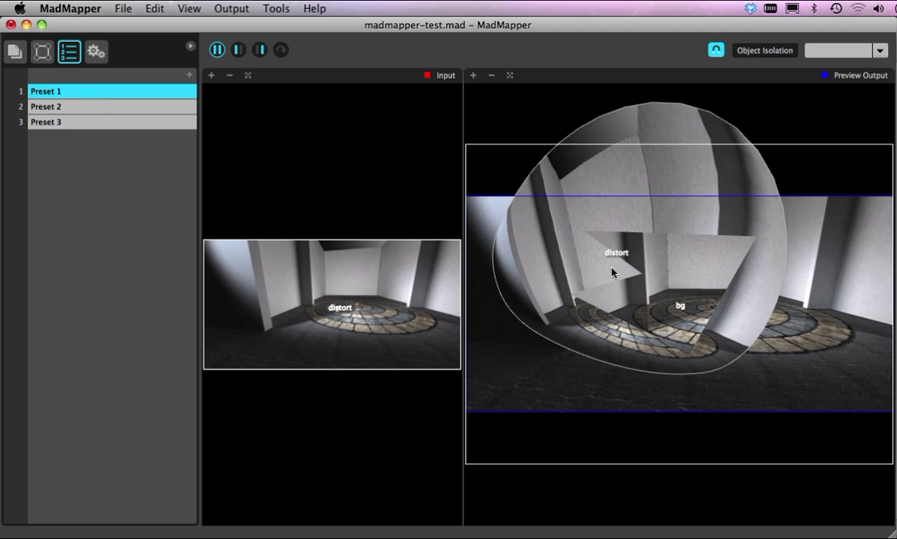
click(85, 109)
click(84, 123)
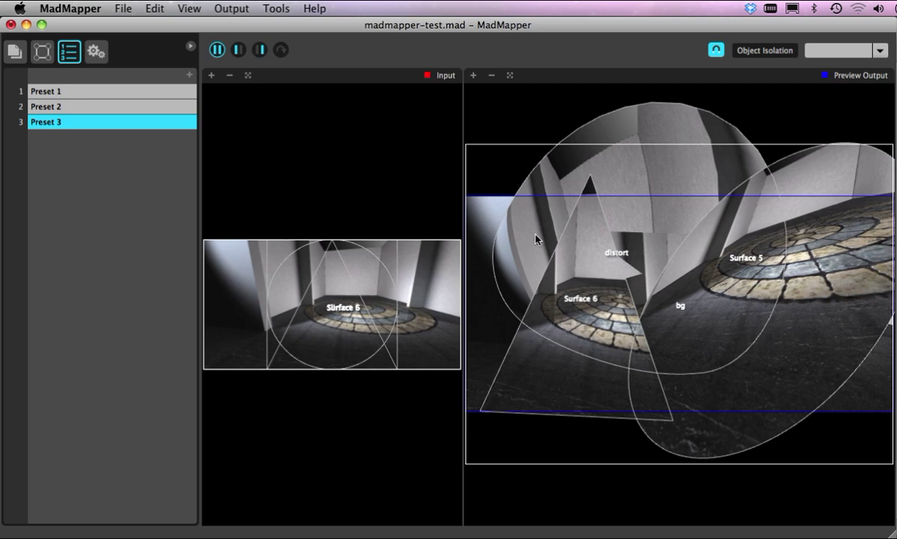
click(84, 91)
click(87, 122)
click(98, 107)
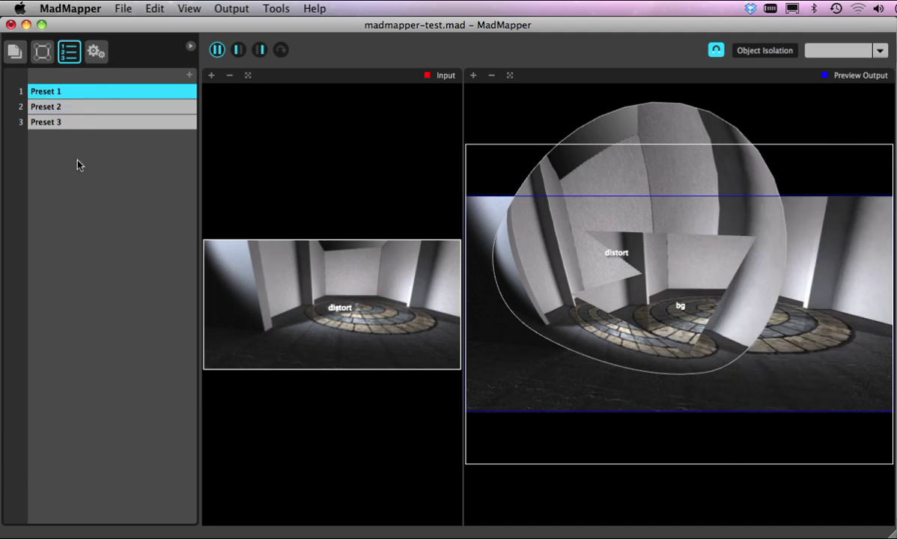
Delete Preset 3, Preset 2 and Preset 1 from the preset list.
click(136, 123)
key(BackSpace)
key(BackSpace)
click(124, 91)
key(BackSpace)
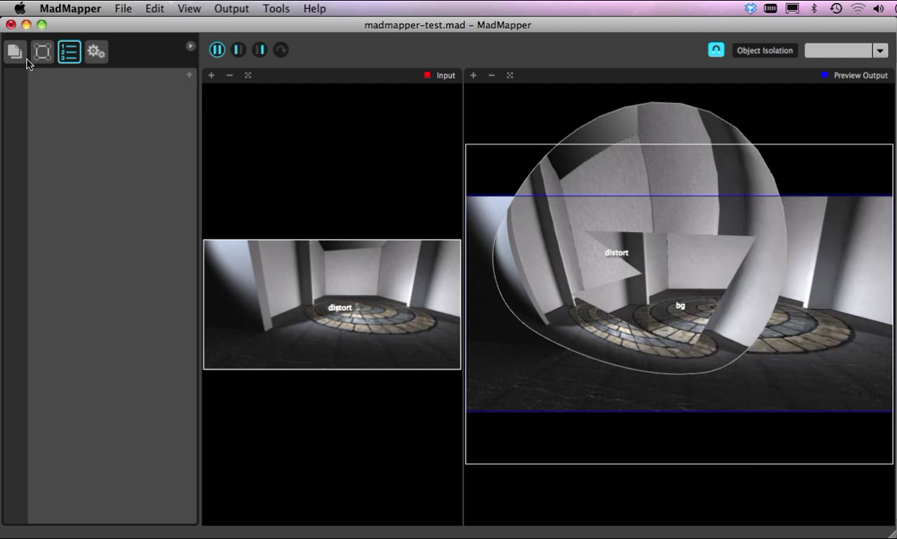
Select the distort quad in the surface list and delete it, leaving only bg.
click(39, 50)
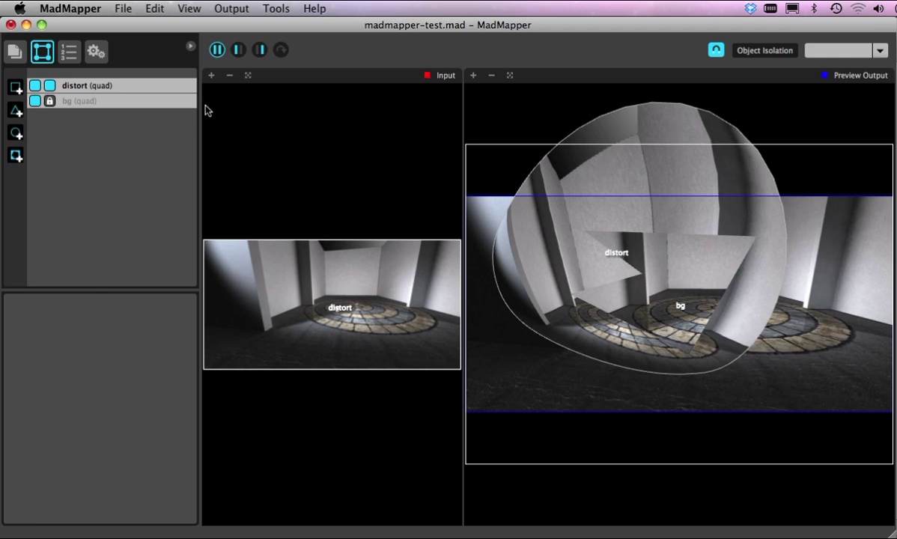
click(95, 87)
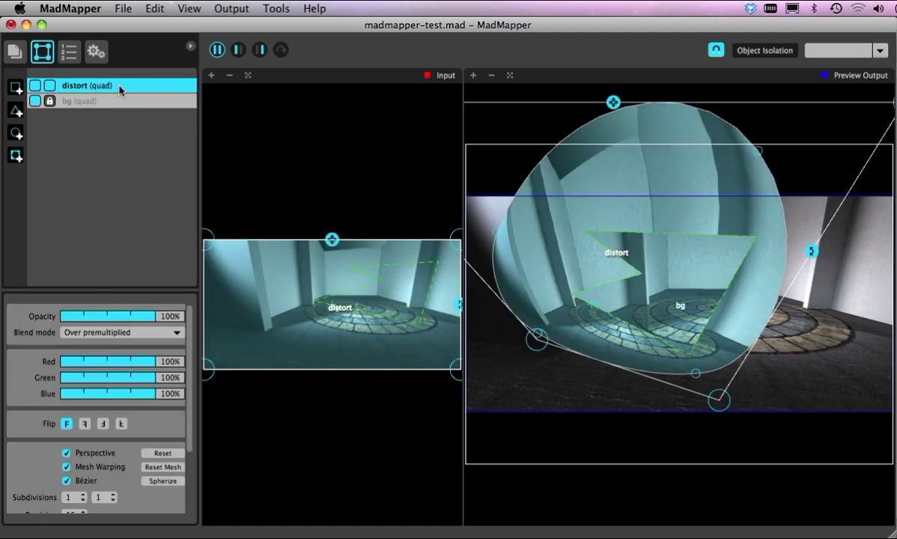
key(BackSpace)
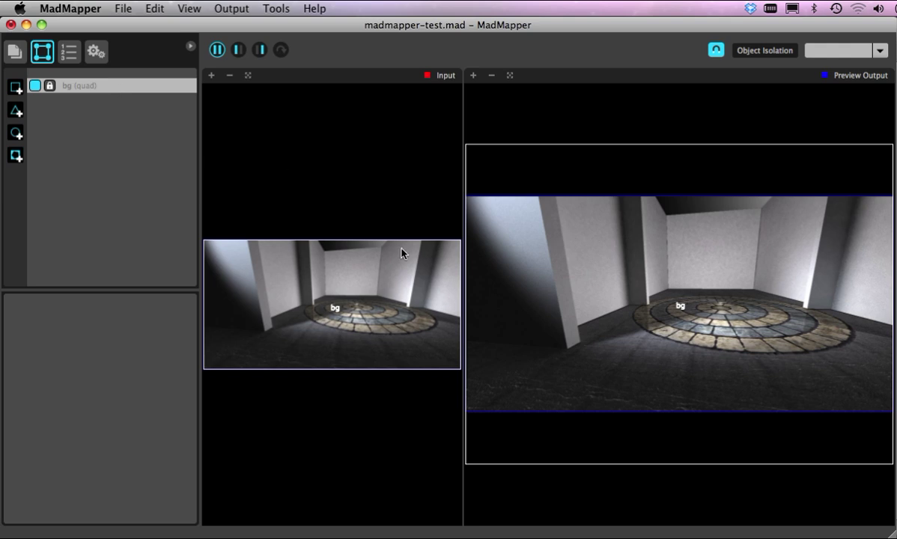